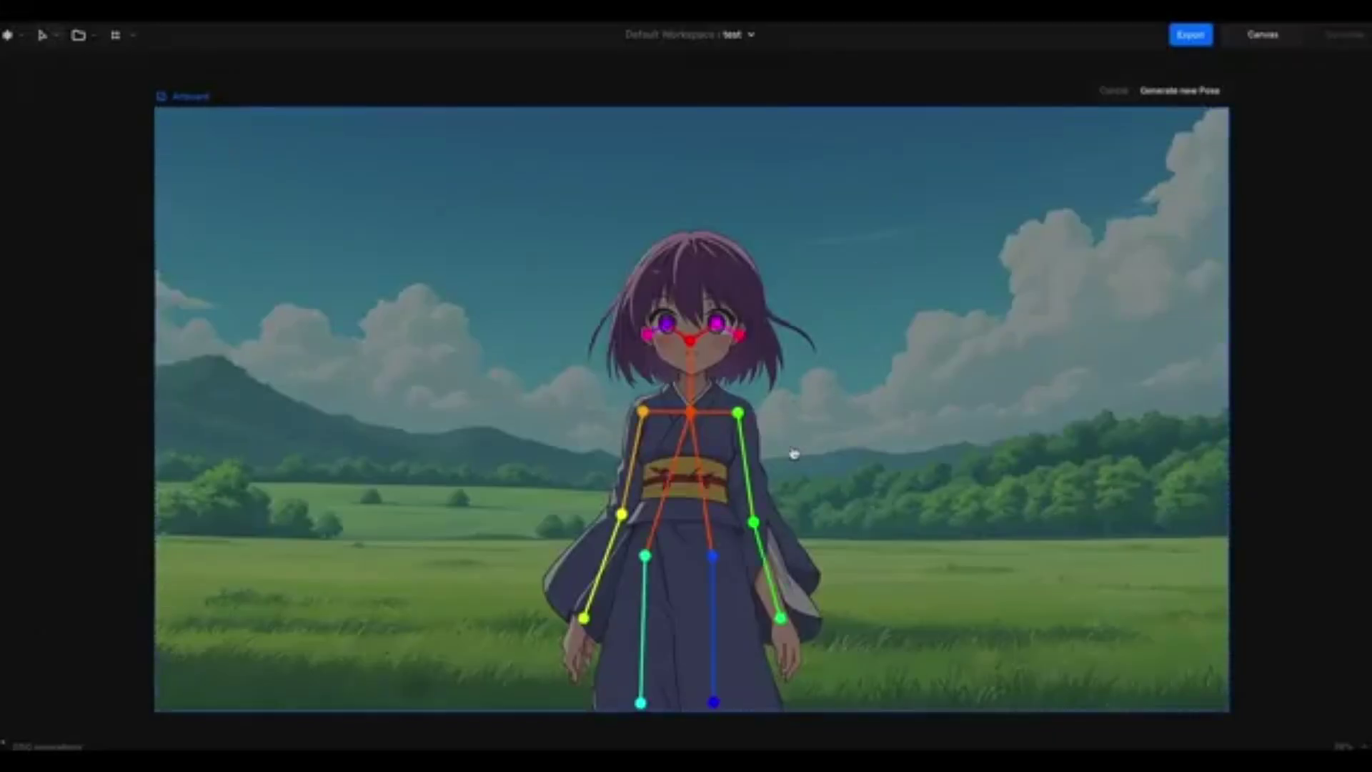
# Nudge the skeleton's left elbow keypoint slightly up and to the right.
pyautogui.moveTo(754, 522); pyautogui.dragTo(794, 505)
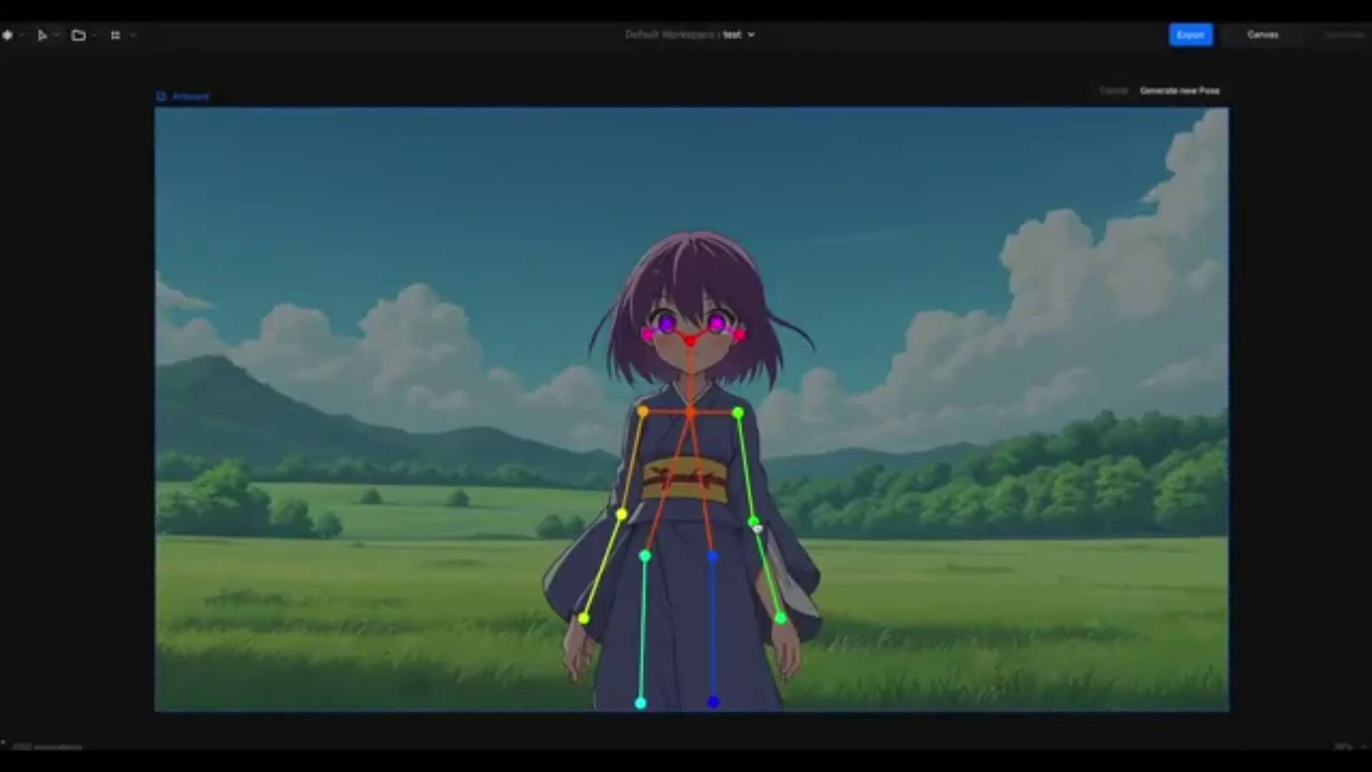
# Pull the right elbow outward, then swing the left wrist and elbow up and out.
pyautogui.moveTo(757, 526)
pyautogui.mouseDown()
pyautogui.moveTo(853, 479)
pyautogui.moveTo(793, 506)
pyautogui.mouseUp()
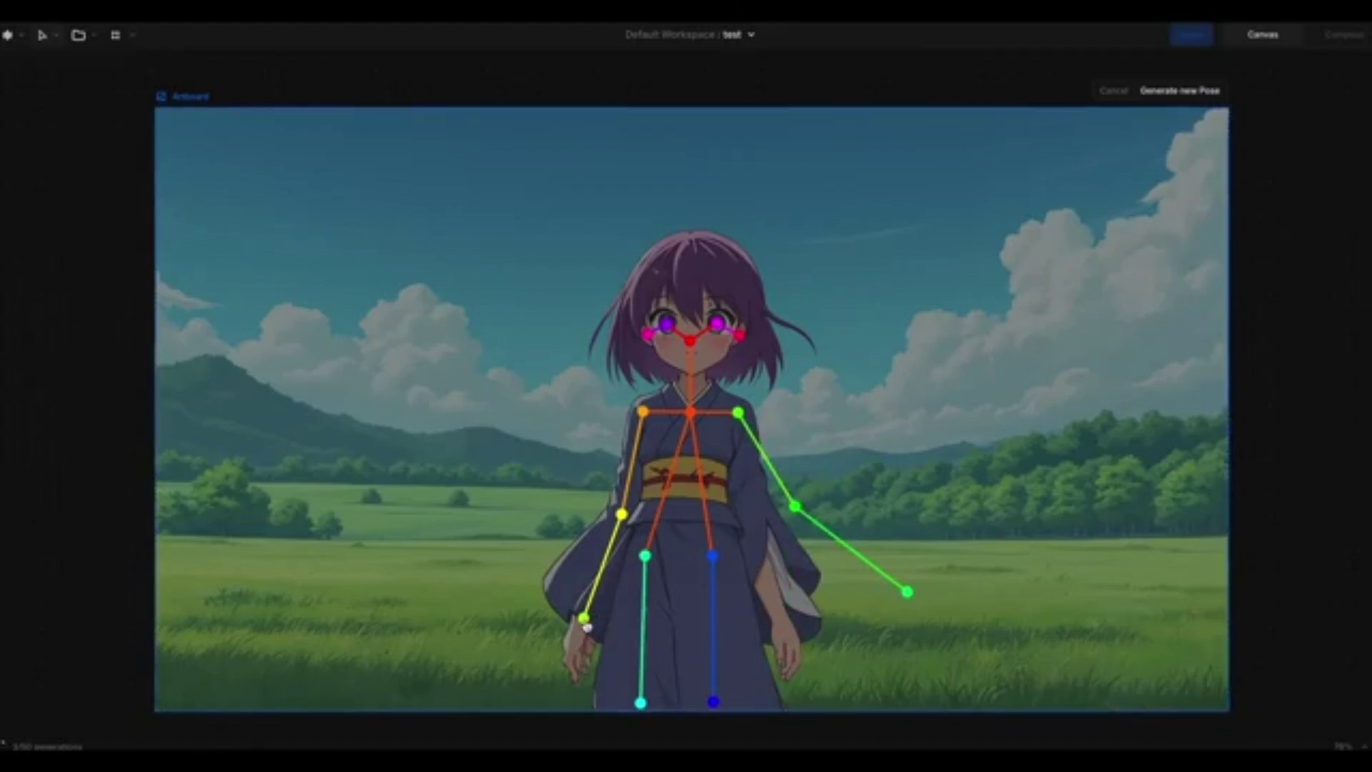
pyautogui.moveTo(622, 516); pyautogui.dragTo(535, 421)
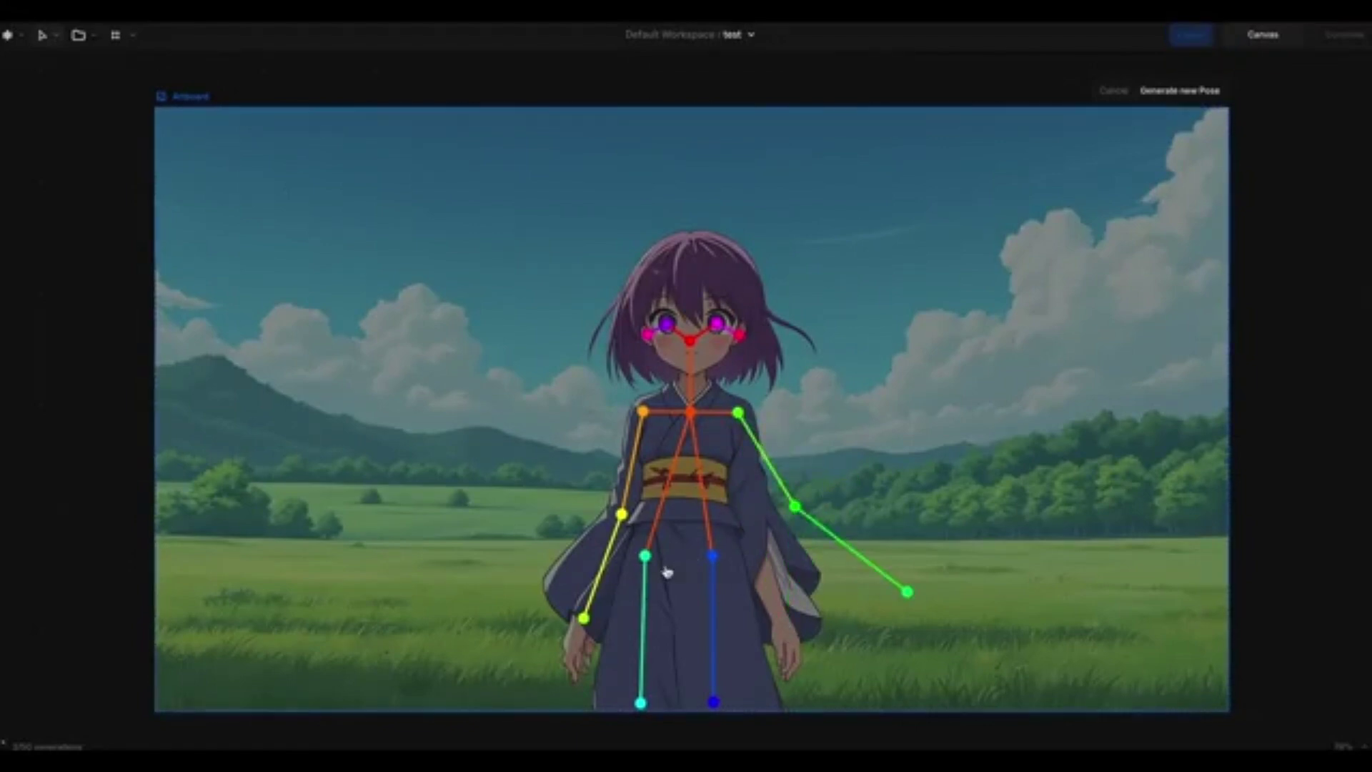
pyautogui.moveTo(584, 620); pyautogui.dragTo(472, 551)
pyautogui.moveTo(621, 514); pyautogui.dragTo(538, 423)
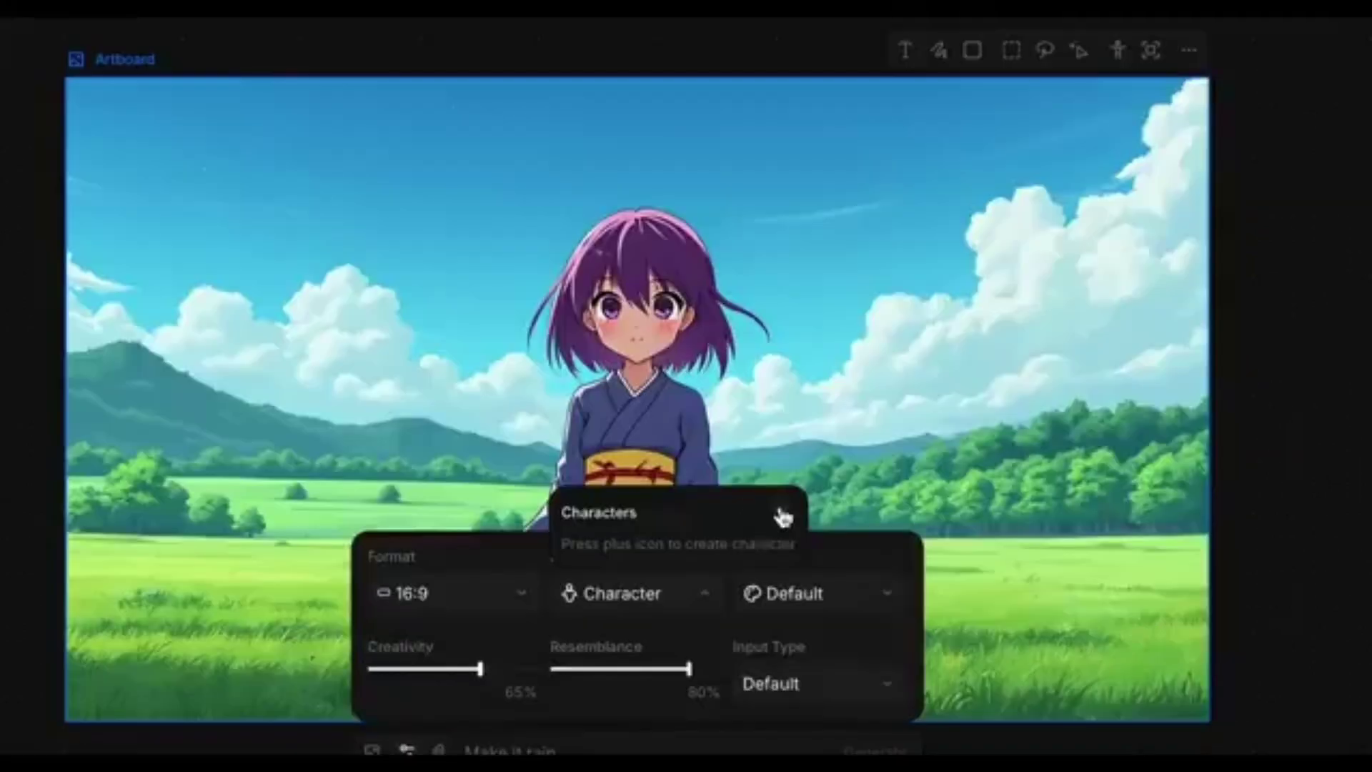
# Open Create model from the Characters panel, keep Character Model as the type, and select Model Name.
pyautogui.click(780, 516)
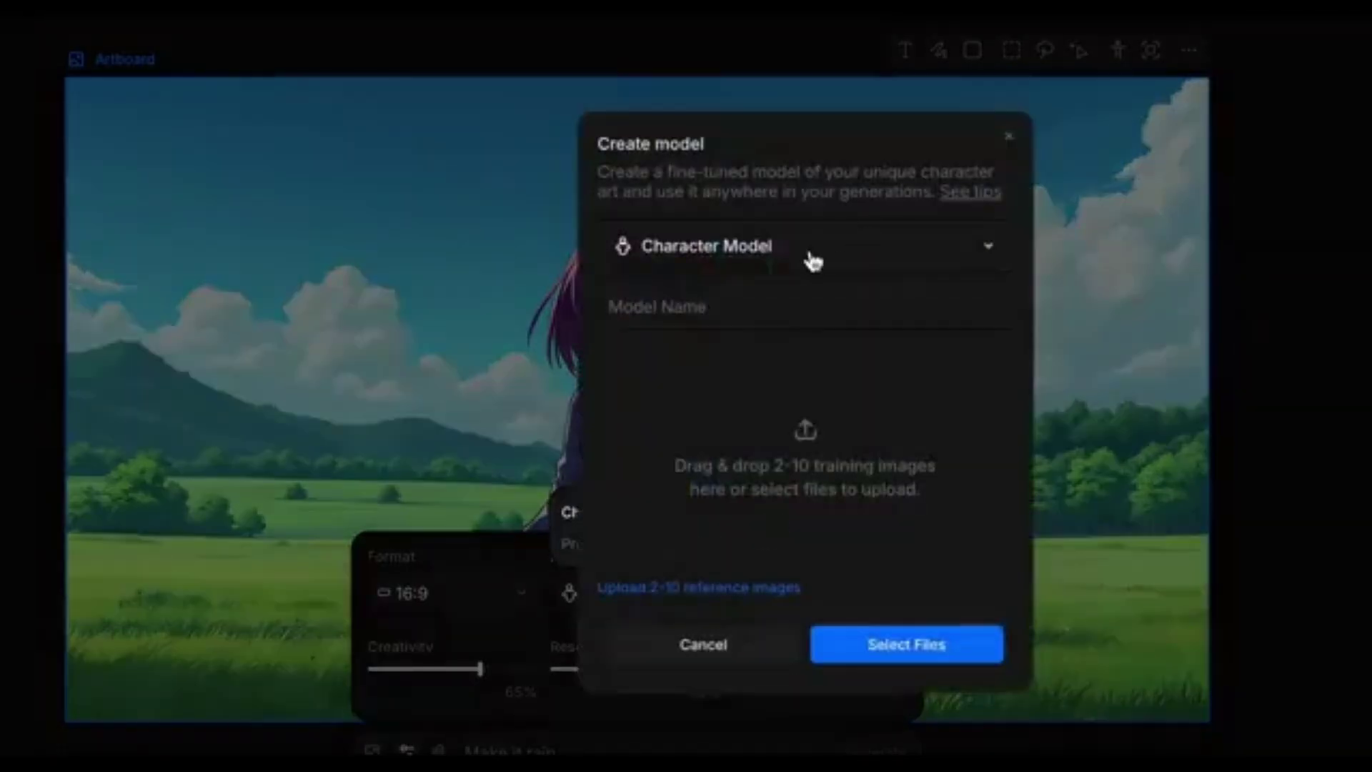
pyautogui.click(812, 260)
pyautogui.click(758, 320)
pyautogui.write('Eli')
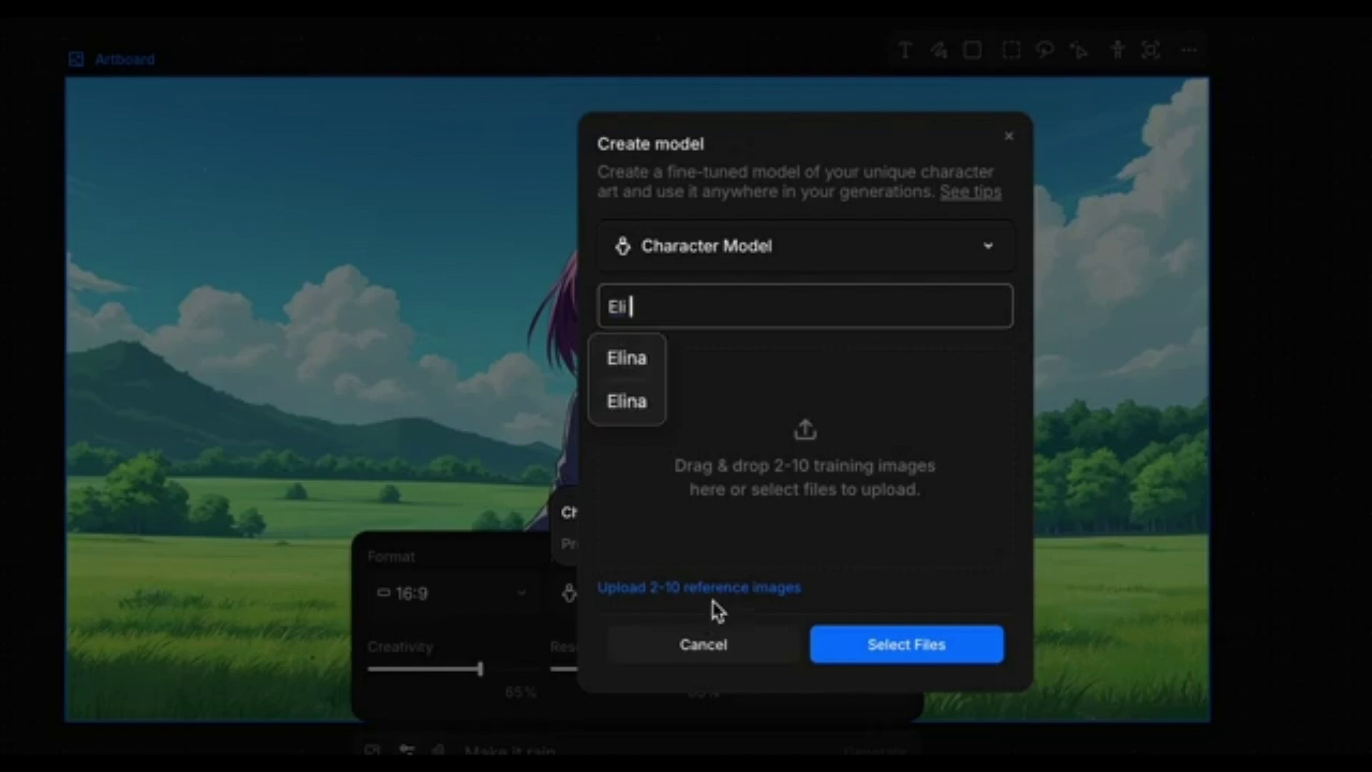
pyautogui.press('Escape')
pyautogui.click(967, 259)
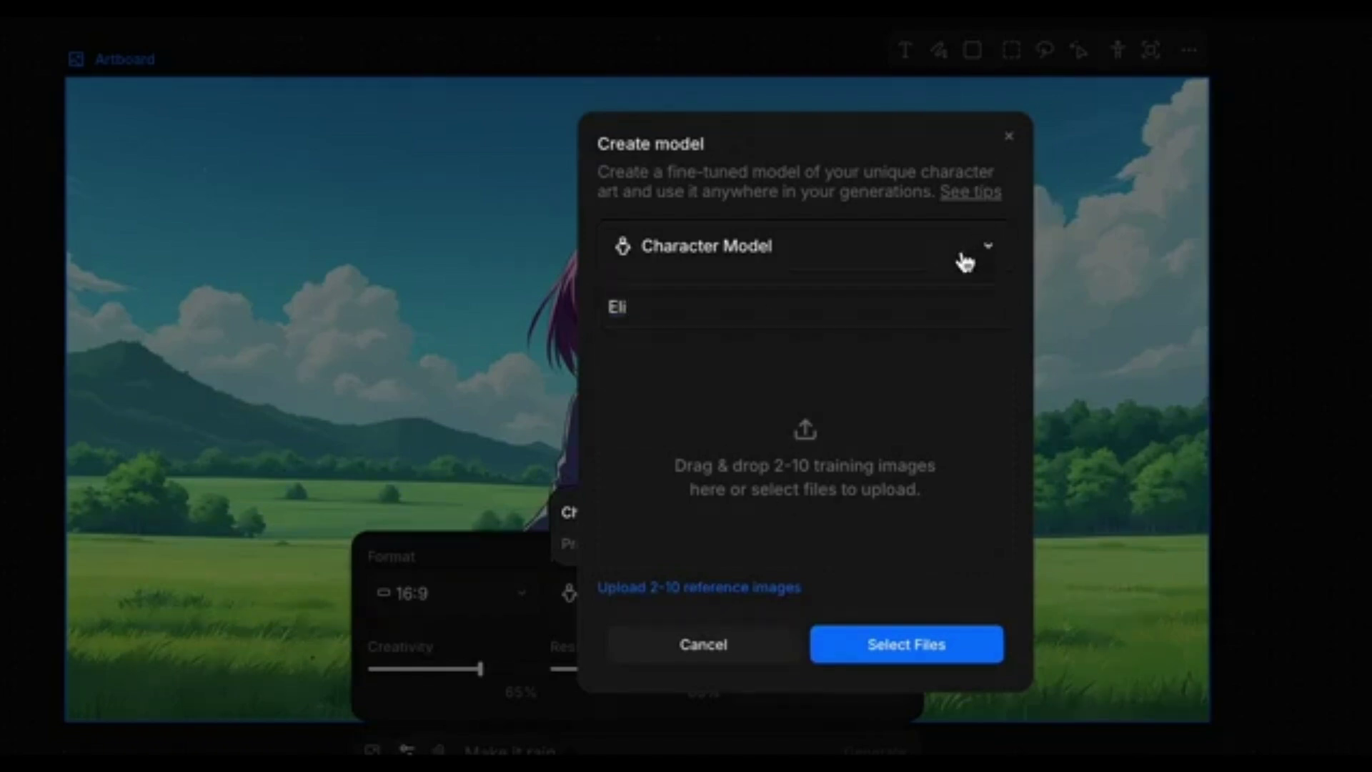
pyautogui.click(820, 316)
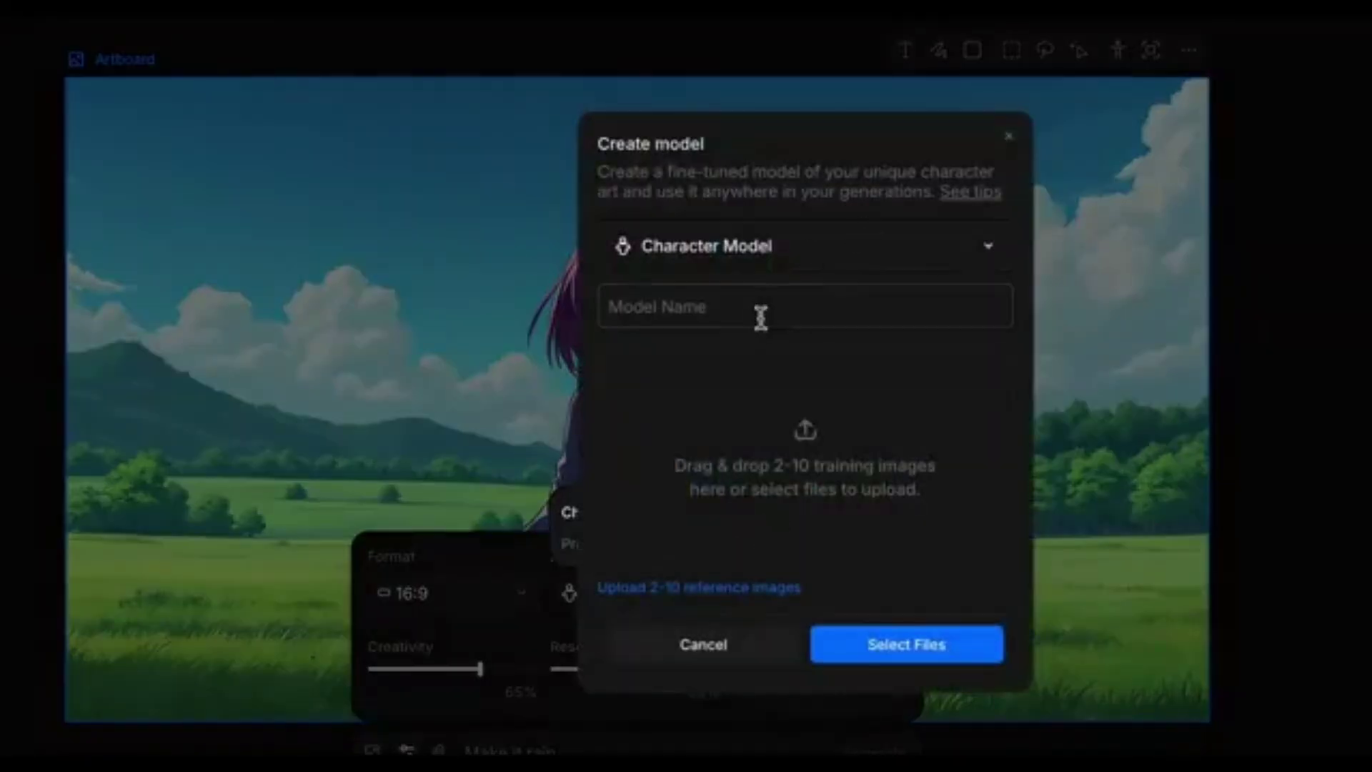
pyautogui.click(759, 317)
pyautogui.write('Eli')
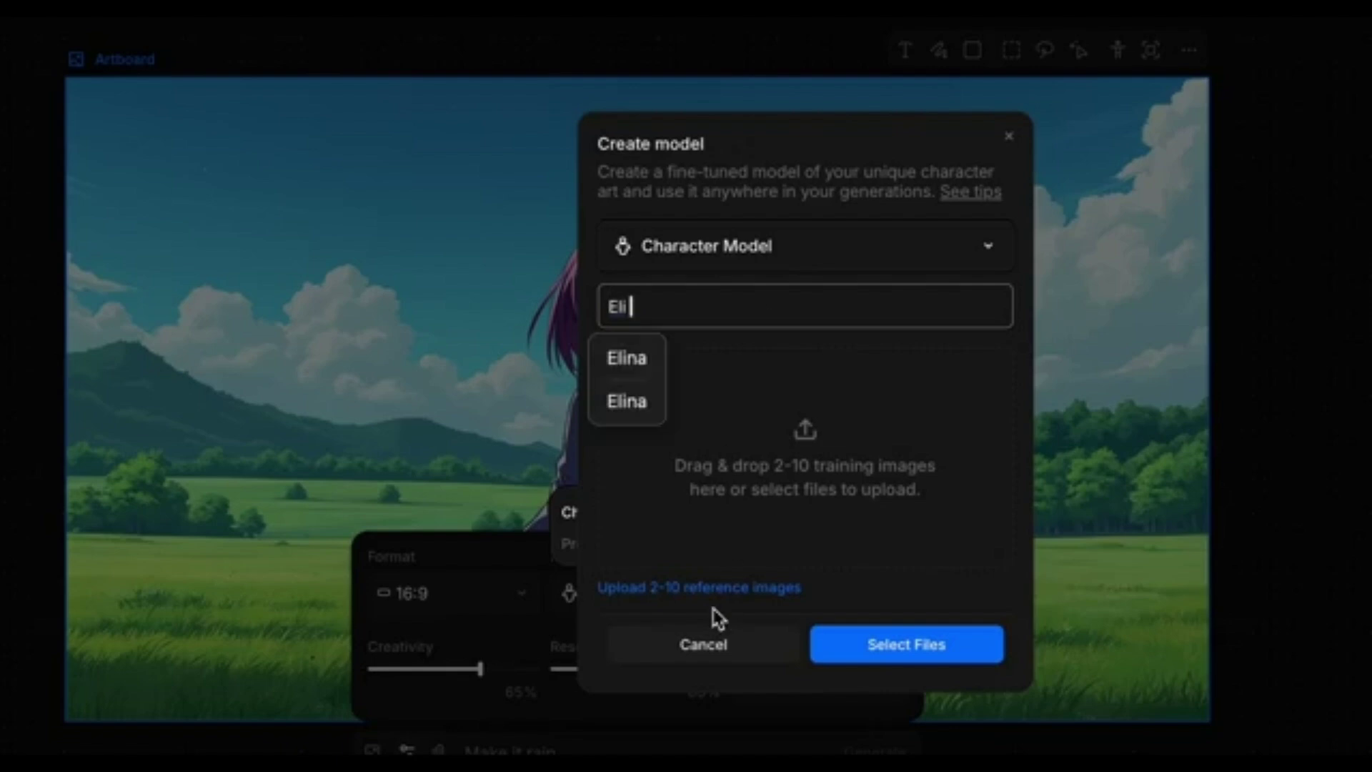
pyautogui.click(968, 259)
pyautogui.click(828, 313)
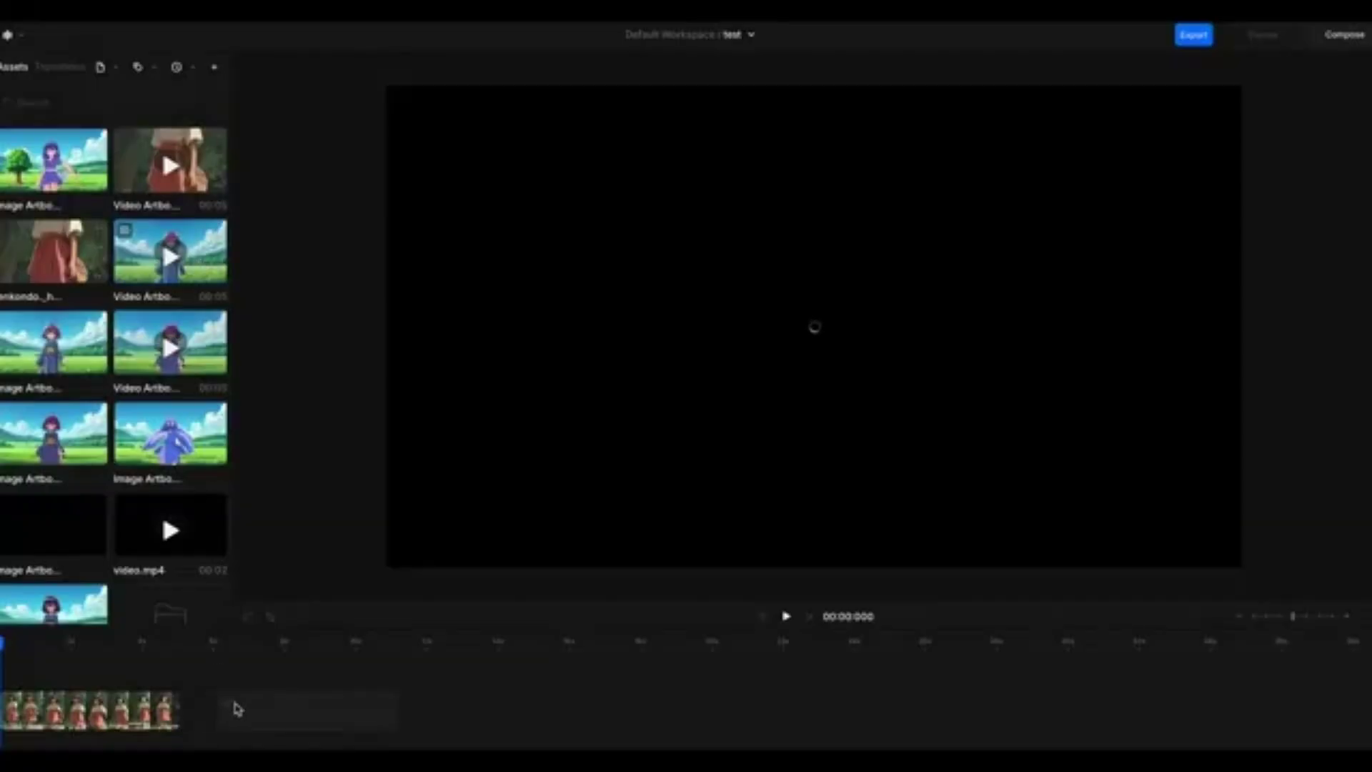
# Drag the red-dress video and two grassy-field clips from Assets into timeline slots.
pyautogui.moveTo(237, 709); pyautogui.dragTo(203, 714)
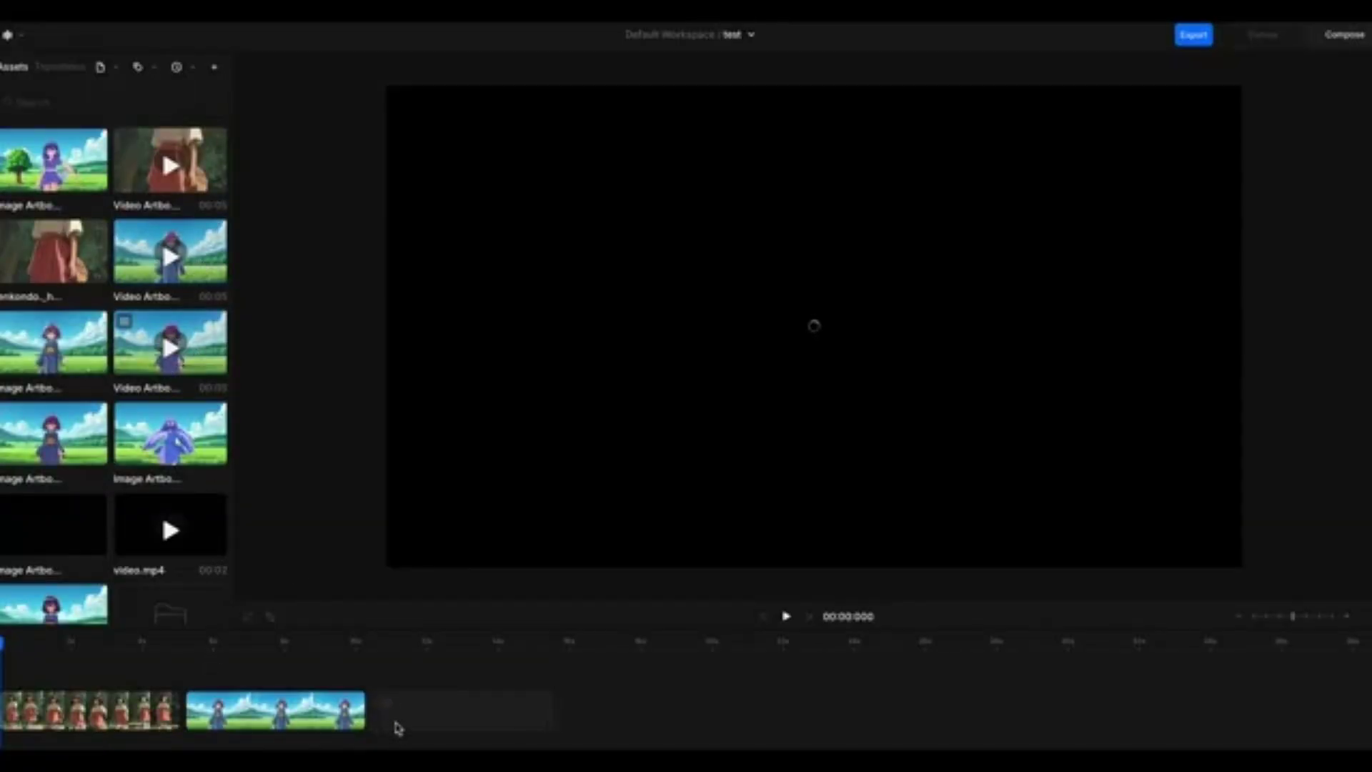
pyautogui.moveTo(240, 455); pyautogui.dragTo(397, 720)
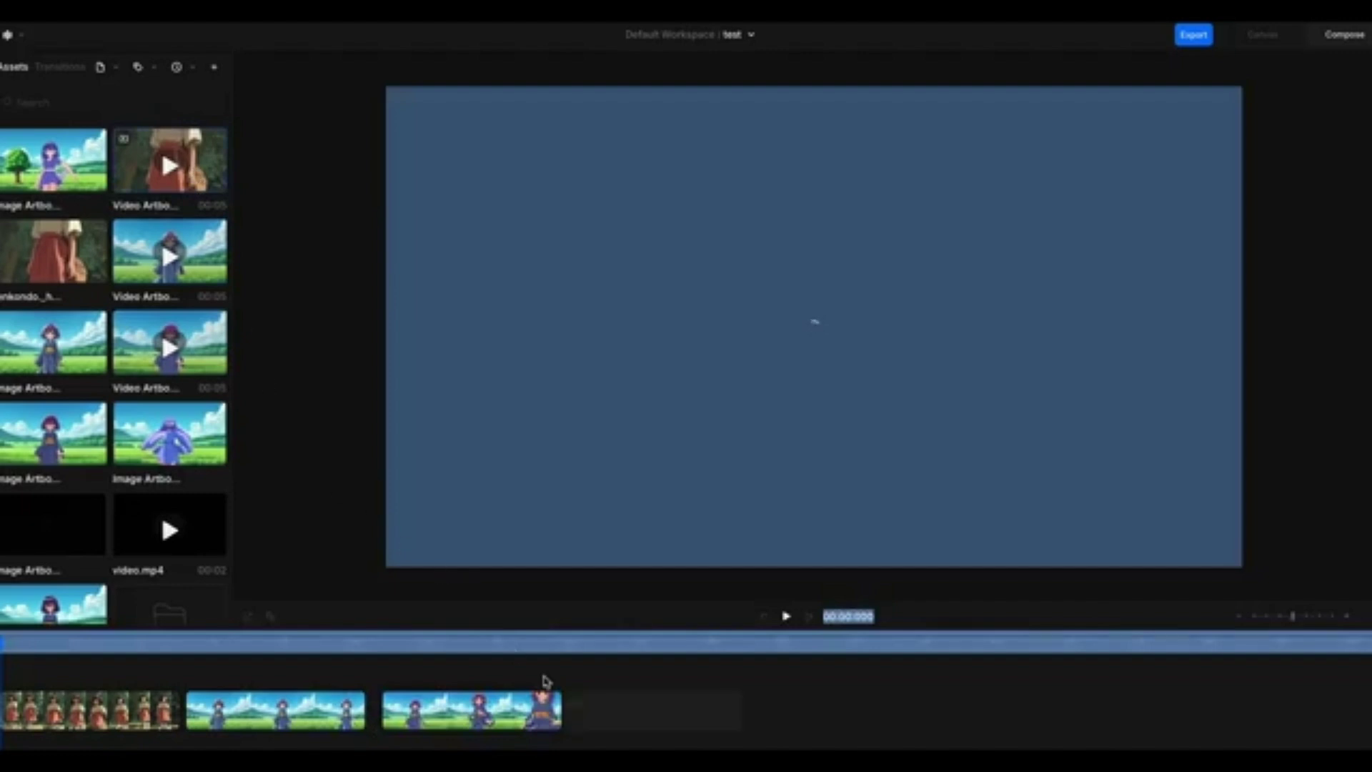
pyautogui.moveTo(758, 717); pyautogui.dragTo(739, 701)
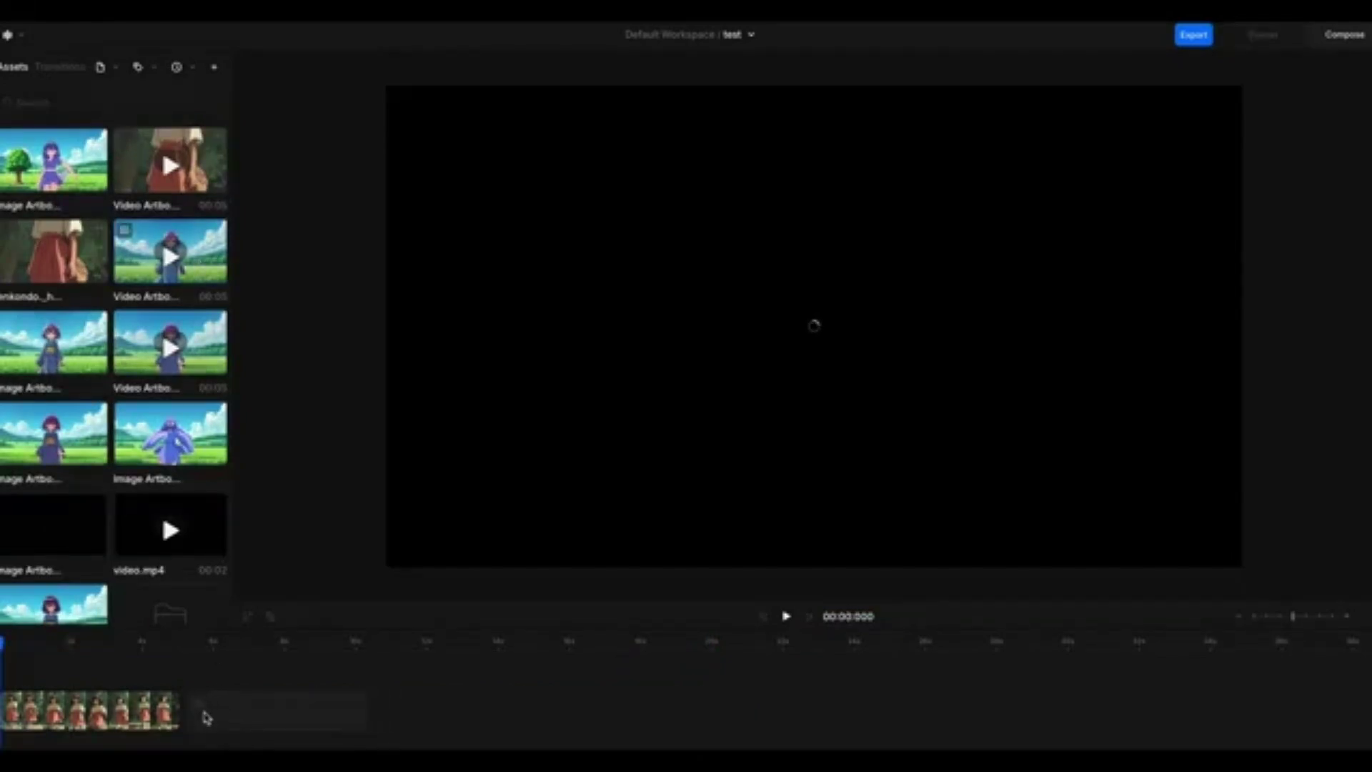
pyautogui.moveTo(207, 718); pyautogui.dragTo(207, 718)
pyautogui.moveTo(198, 354)
pyautogui.mouseDown()
pyautogui.moveTo(400, 726)
pyautogui.moveTo(375, 697)
pyautogui.mouseUp()
pyautogui.hotkey('ctrl', 'a')
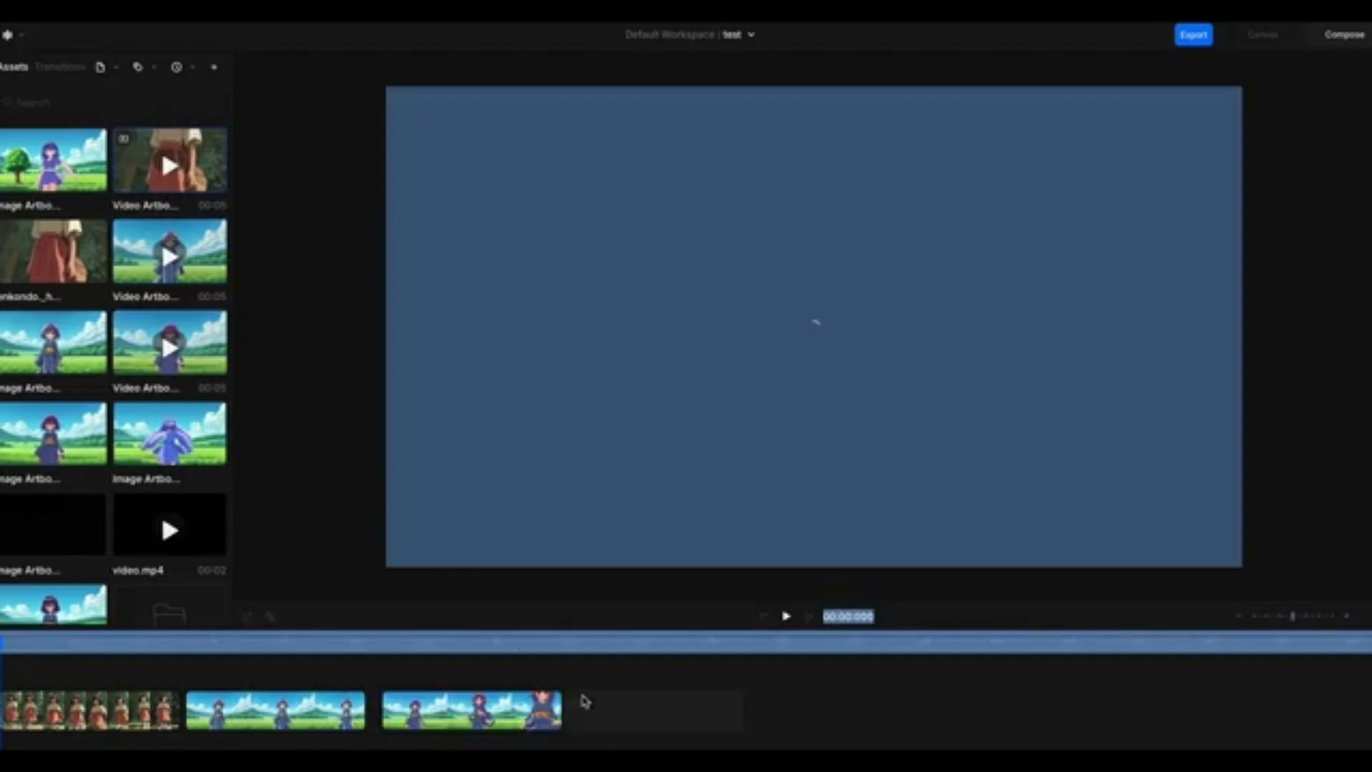
pyautogui.moveTo(590, 714); pyautogui.dragTo(774, 717)
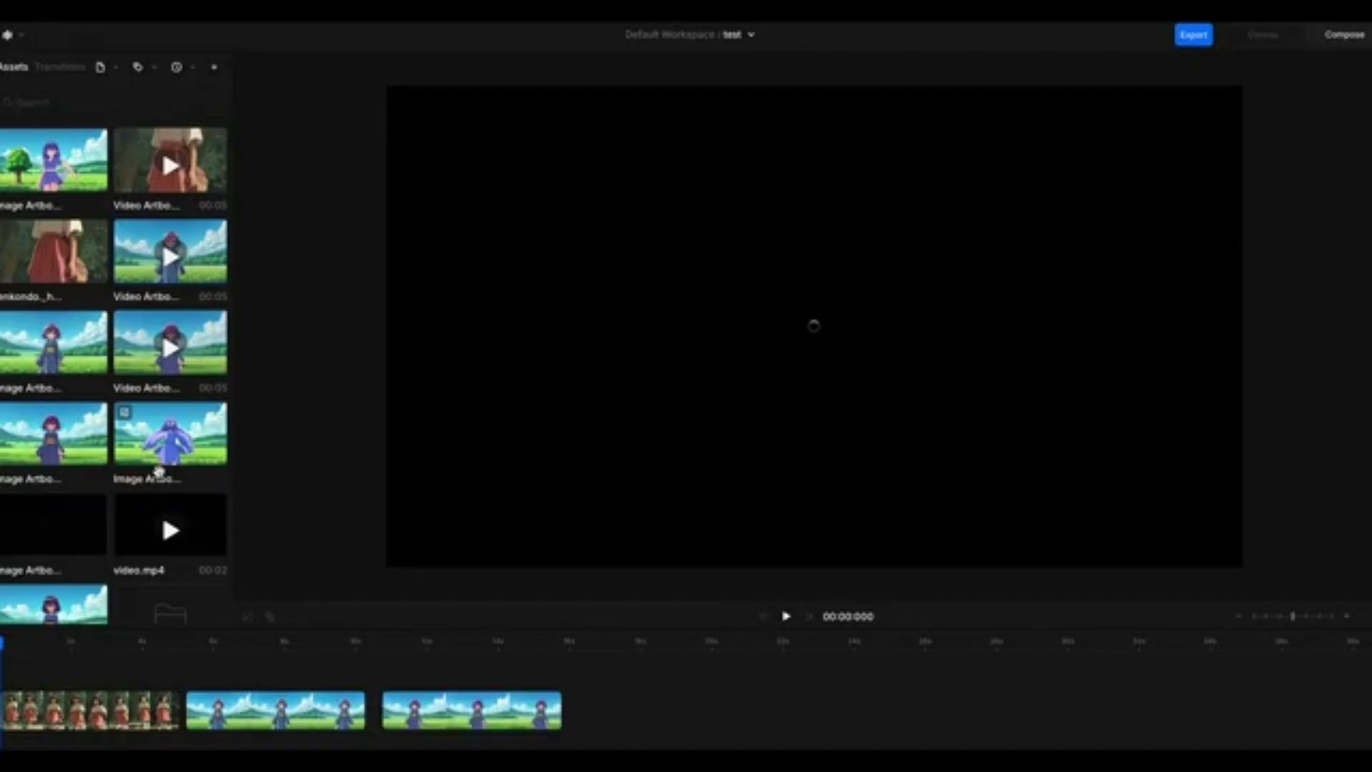
# Drop the brown-dress video onto the timeline right after the third clip.
pyautogui.hotkey('ctrl', 'a')
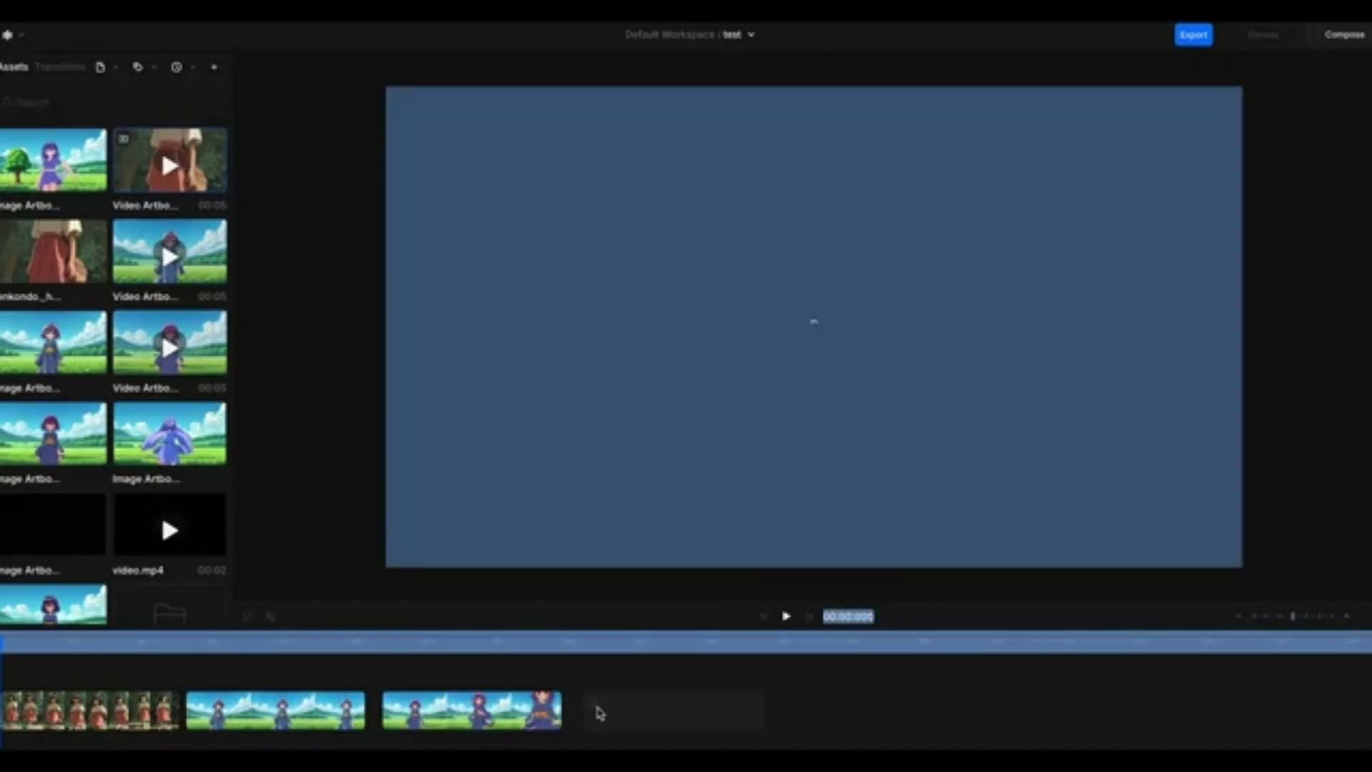
pyautogui.moveTo(708, 716); pyautogui.dragTo(740, 706)
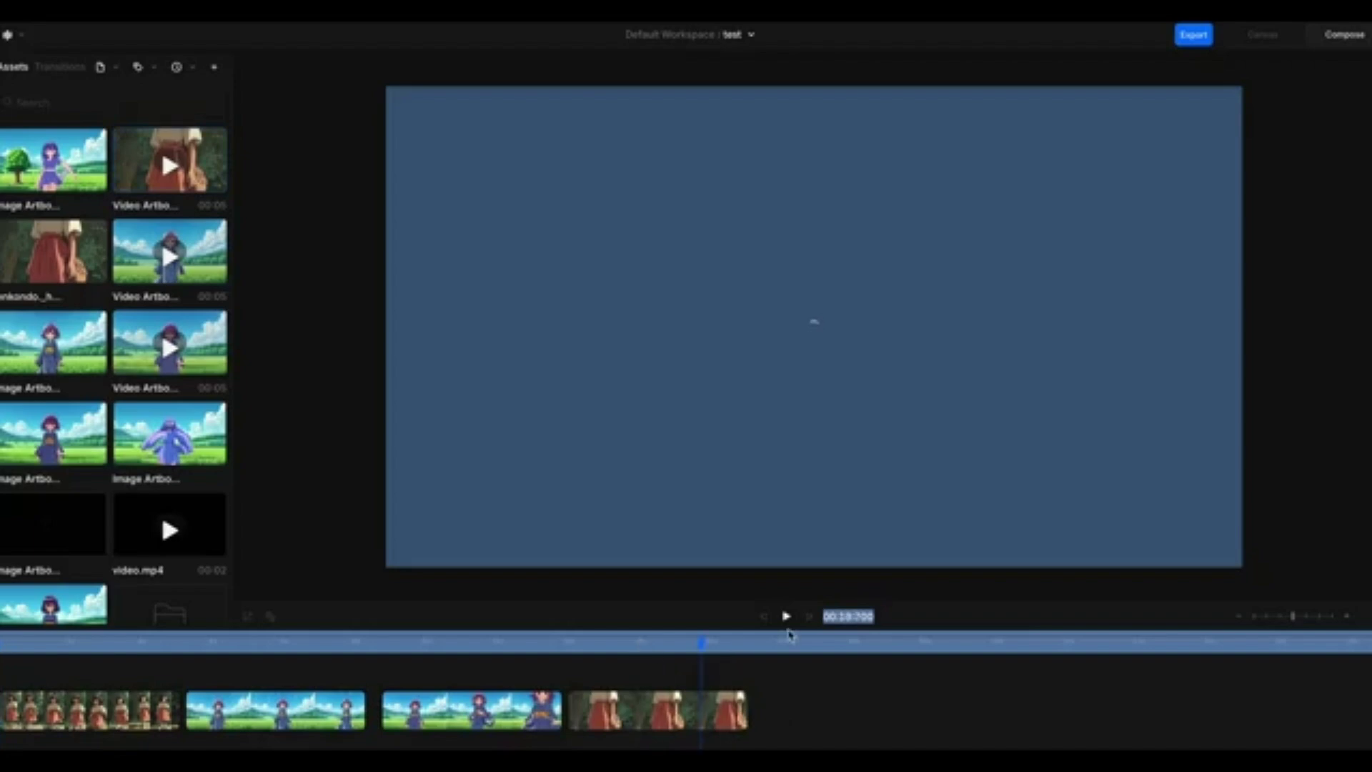